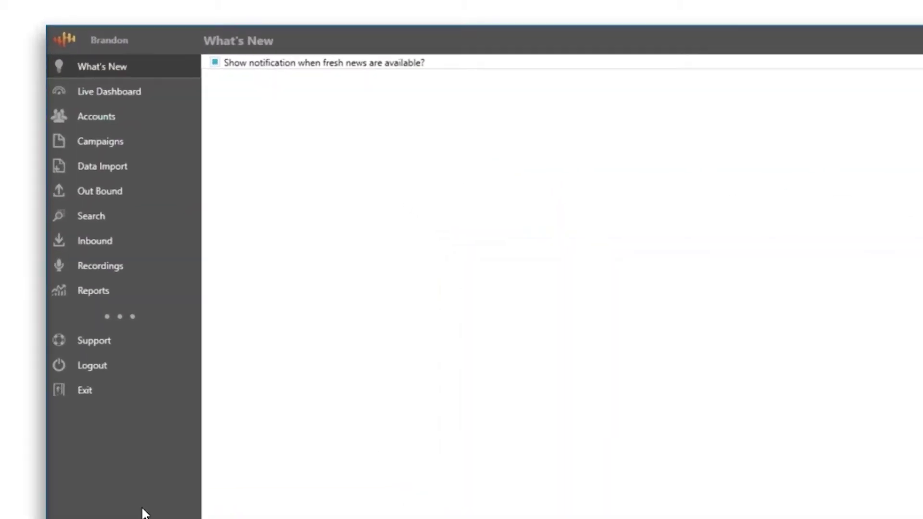
Go to Campaigns > Dispositions > Add Disposition in the sidebar to show the dispositions grid
{"action": "left_click", "coordinate": [134, 174]}
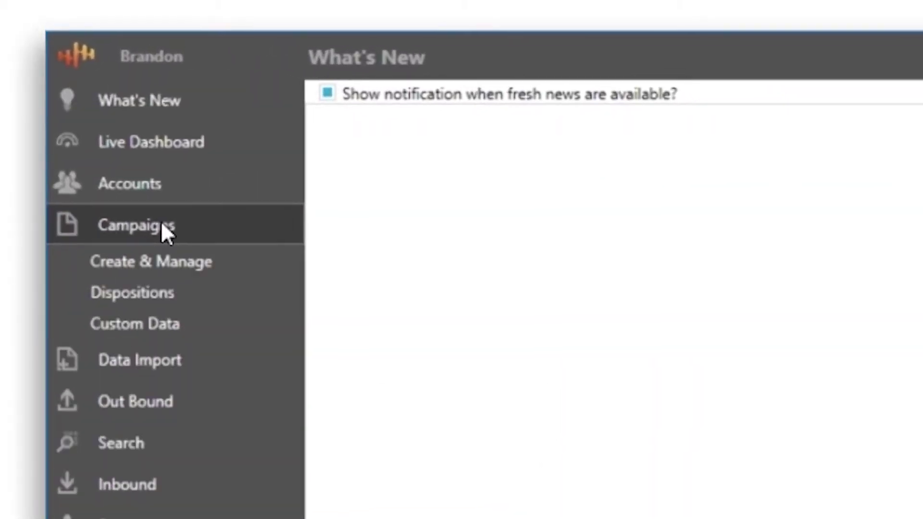
{"action": "left_click", "coordinate": [157, 290]}
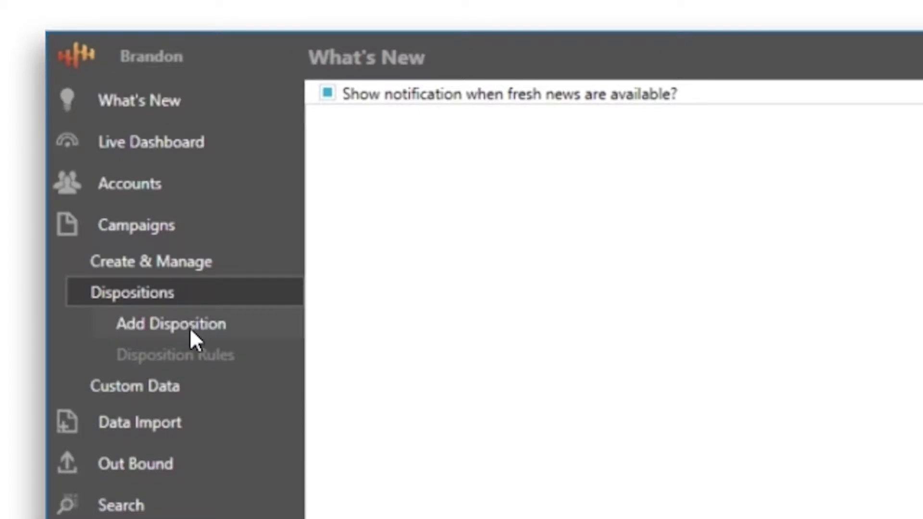
{"action": "left_click", "coordinate": [190, 327]}
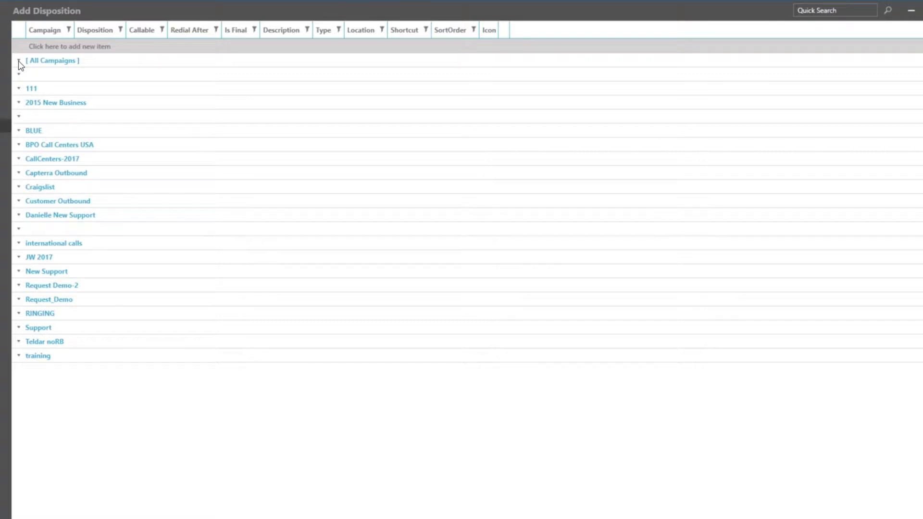
Expand [ All Campaigns ] and start a new disposition row assigned to [ All Campaigns ]
{"action": "left_click", "coordinate": [19, 61]}
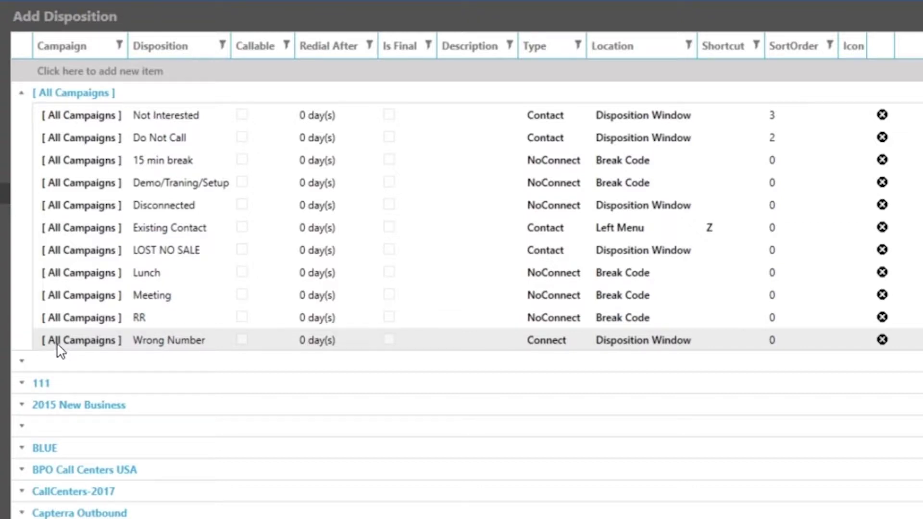
{"action": "left_click", "coordinate": [95, 72]}
{"action": "left_click", "coordinate": [119, 73]}
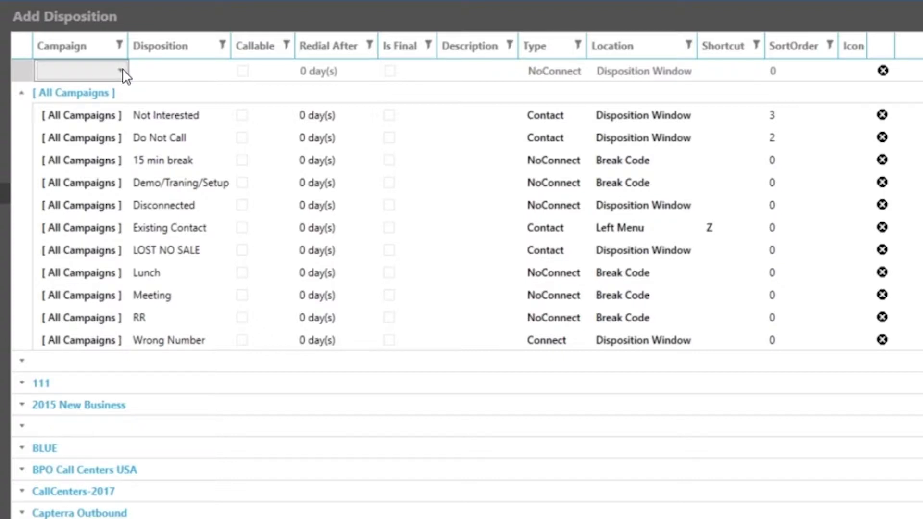
{"action": "left_click", "coordinate": [121, 72]}
{"action": "scroll", "coordinate": [114, 159], "scroll_direction": "down", "scroll_amount": 8}
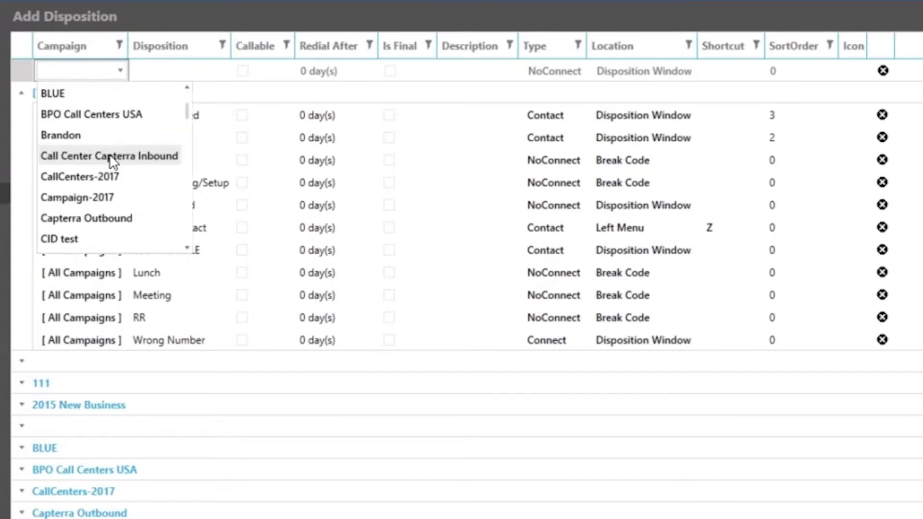
{"action": "scroll", "coordinate": [109, 219], "scroll_direction": "up", "scroll_amount": 9}
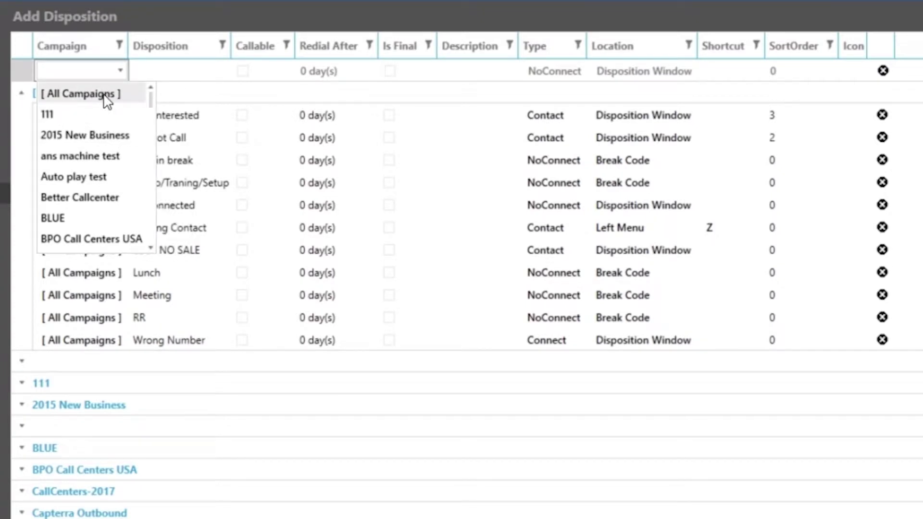
{"action": "left_click", "coordinate": [107, 94]}
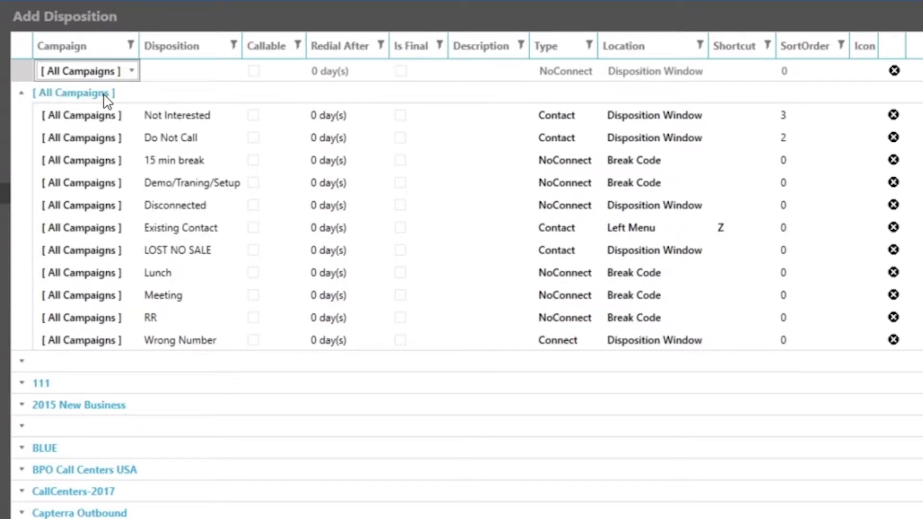
Name the new disposition 'test'
{"action": "left_click", "coordinate": [215, 73]}
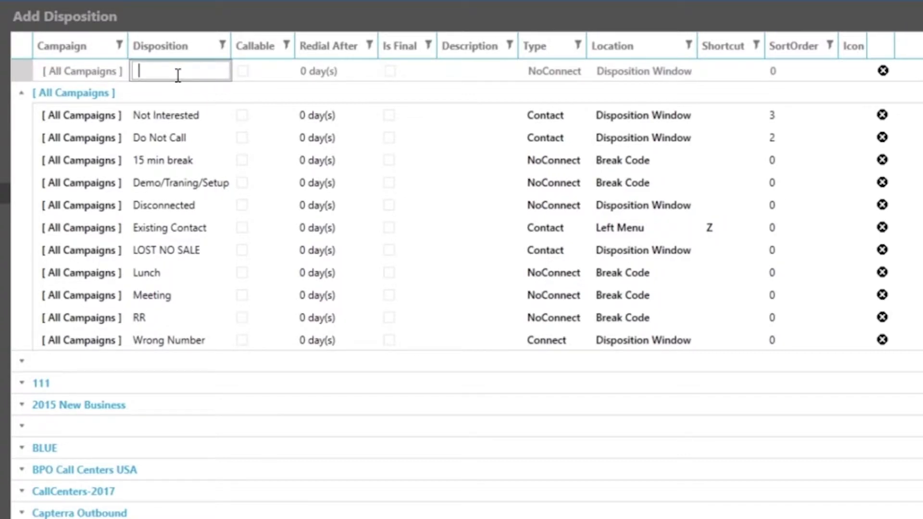
{"action": "type", "text": "test"}
{"action": "left_click", "coordinate": [257, 74]}
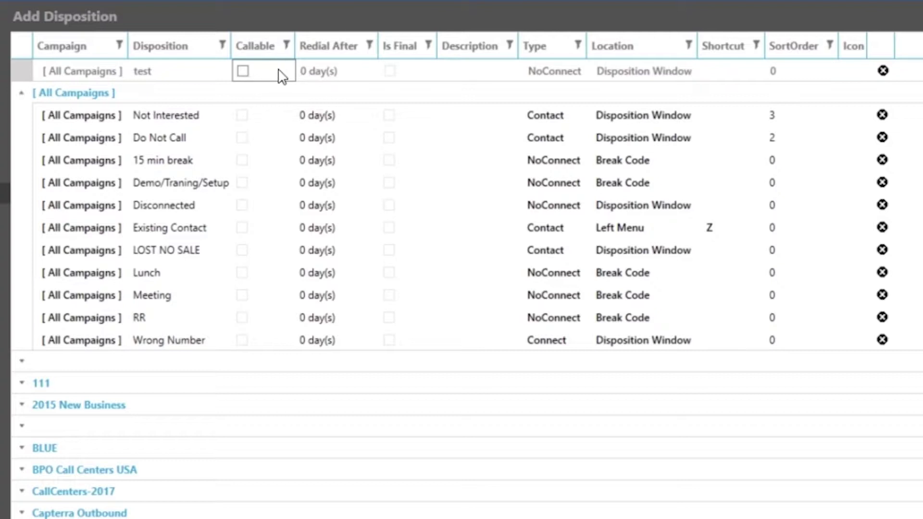
Set Redial After to 0 days and give it the description 'test dispo'
{"action": "left_click", "coordinate": [331, 70]}
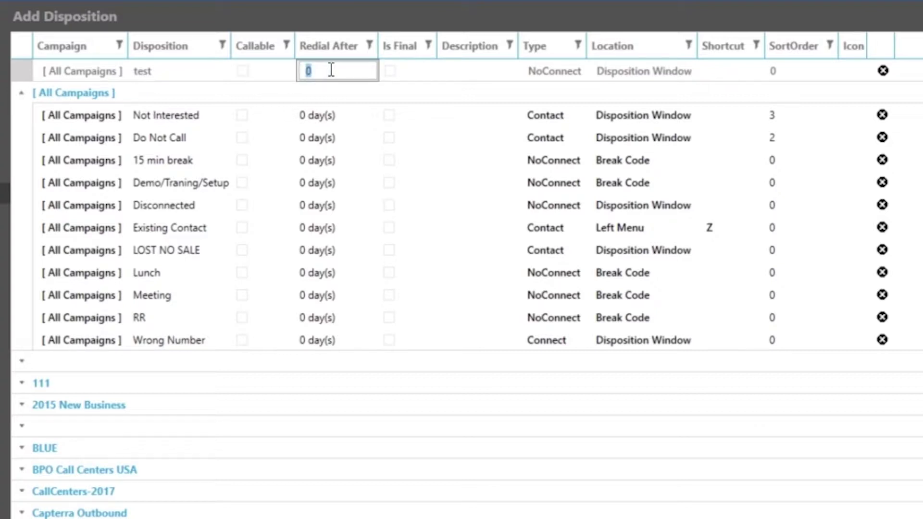
{"action": "type", "text": "12"}
{"action": "left_click_drag", "start_coordinate": [340, 72], "coordinate": [295, 73]}
{"action": "type", "text": "0"}
{"action": "left_click", "coordinate": [414, 72]}
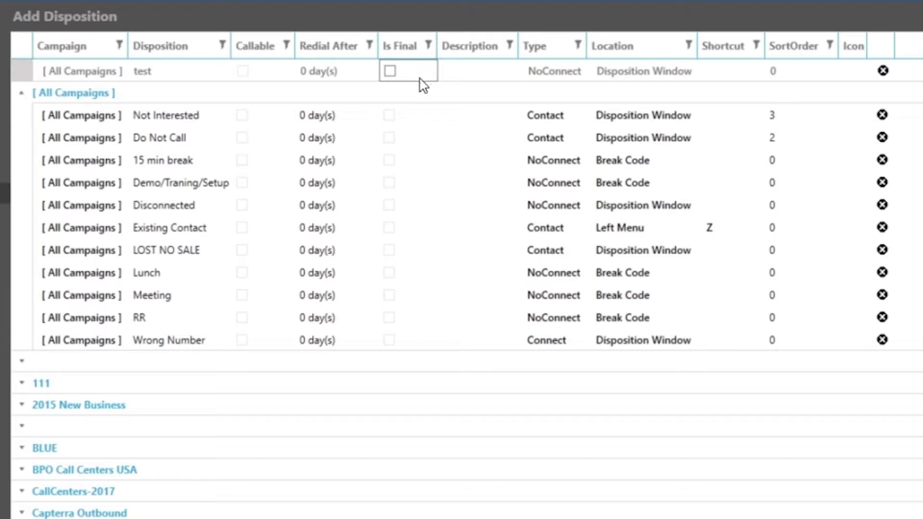
{"action": "left_click", "coordinate": [478, 76]}
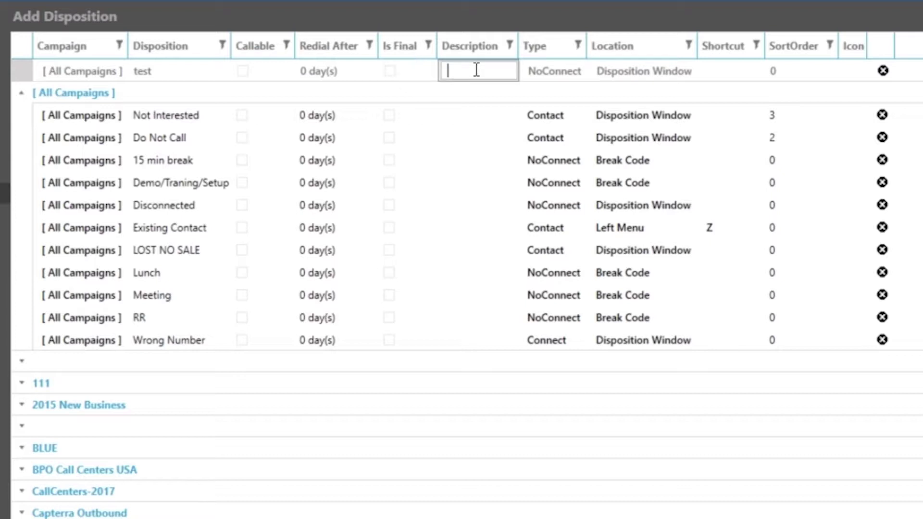
{"action": "type", "text": "test dispo"}
Change the test disposition's type from NoConnect to Connect
{"action": "left_click", "coordinate": [570, 77]}
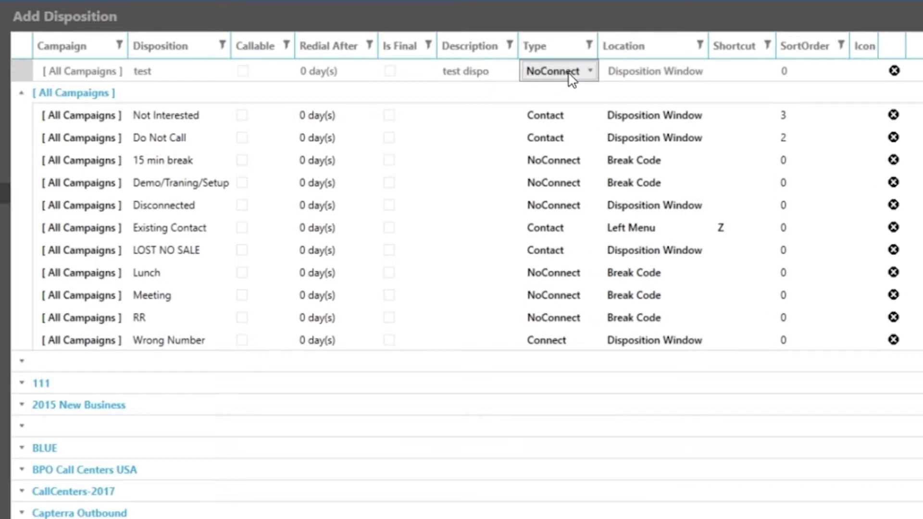
{"action": "left_click", "coordinate": [583, 76]}
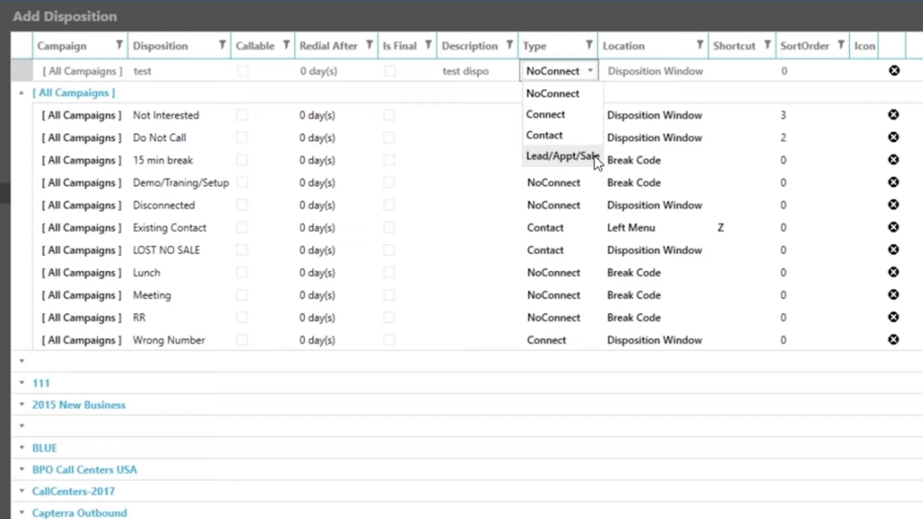
{"action": "left_click", "coordinate": [575, 125]}
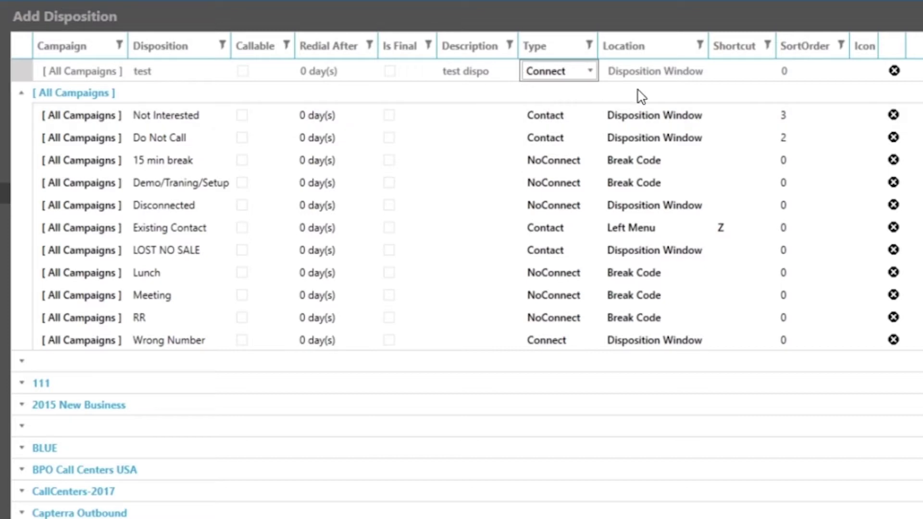
{"action": "left_click", "coordinate": [666, 72]}
{"action": "left_click", "coordinate": [695, 71]}
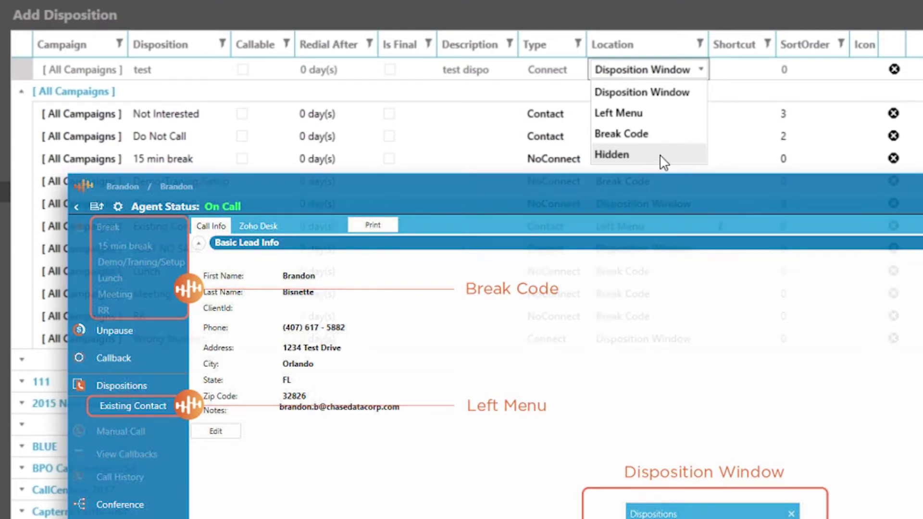
{"action": "left_click", "coordinate": [681, 74]}
Leave the shortcut blank, keep sort order 0, and bring up the icon Upload/Remove options
{"action": "left_click", "coordinate": [750, 77]}
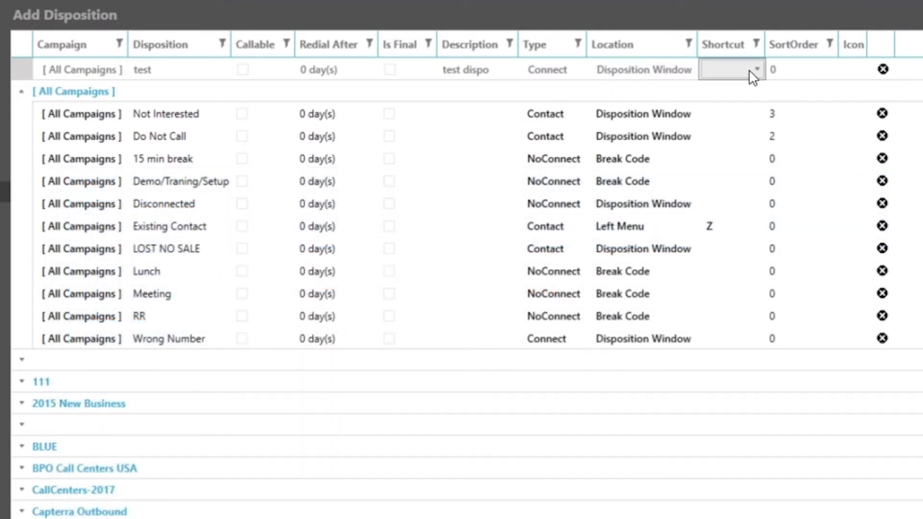
{"action": "left_click", "coordinate": [753, 77]}
{"action": "scroll", "coordinate": [758, 120], "scroll_direction": "down", "scroll_amount": 2}
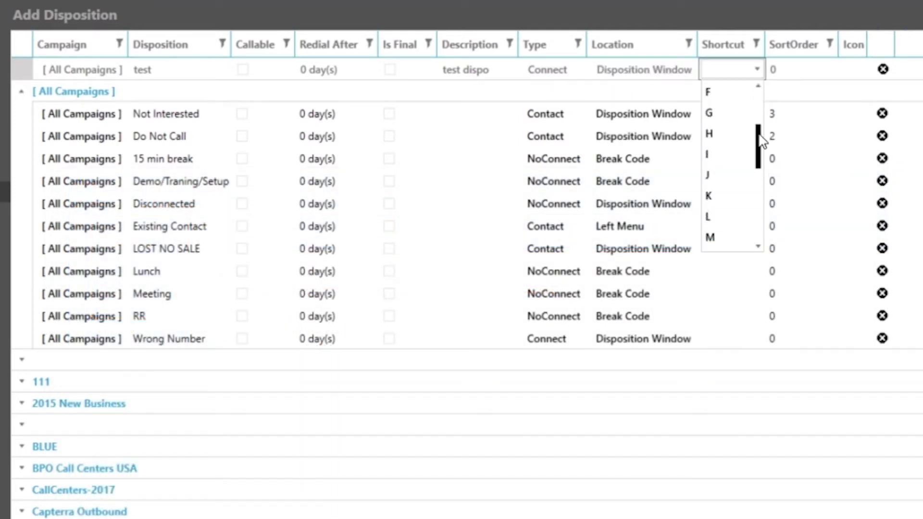
{"action": "scroll", "coordinate": [758, 121], "scroll_direction": "up", "scroll_amount": 2}
{"action": "left_click", "coordinate": [752, 72]}
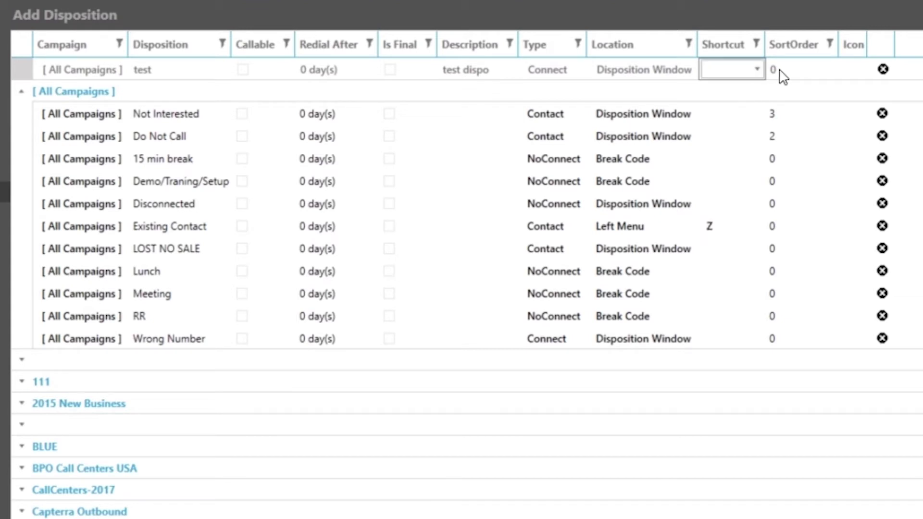
{"action": "left_click", "coordinate": [798, 72]}
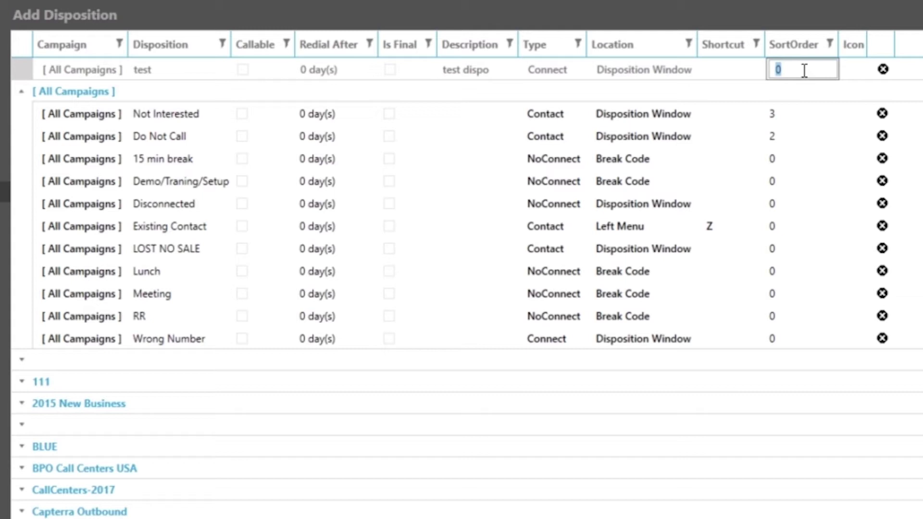
{"action": "left_click", "coordinate": [804, 71]}
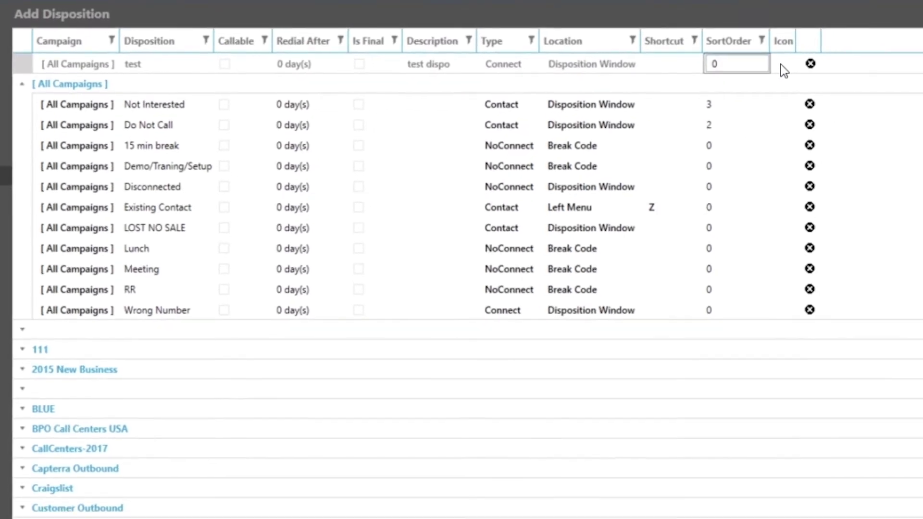
{"action": "left_click", "coordinate": [785, 71]}
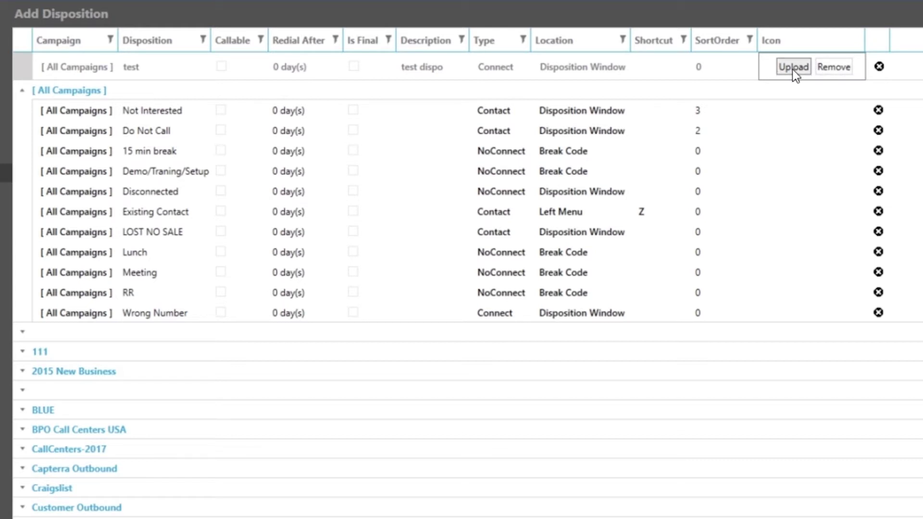
Commit the test disposition row and expand [ All Campaigns ] to see it listed
{"action": "left_click", "coordinate": [676, 74]}
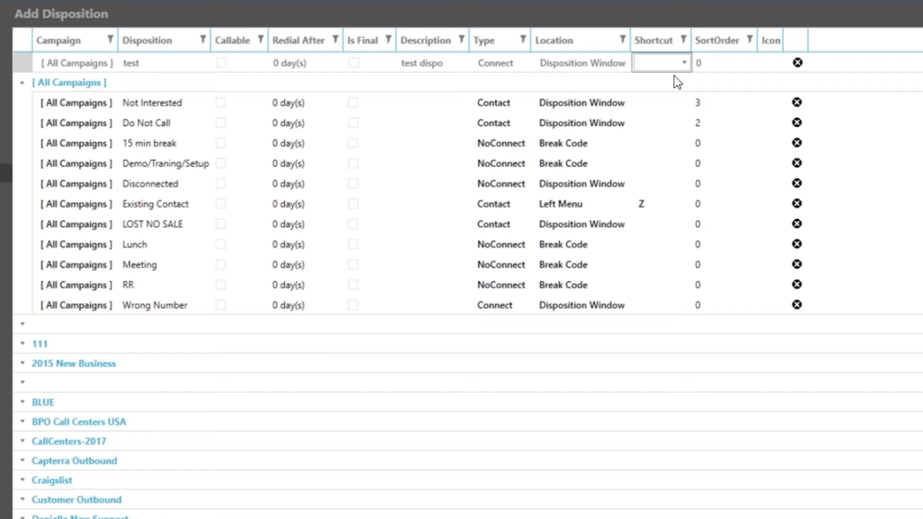
{"action": "key", "text": "Return"}
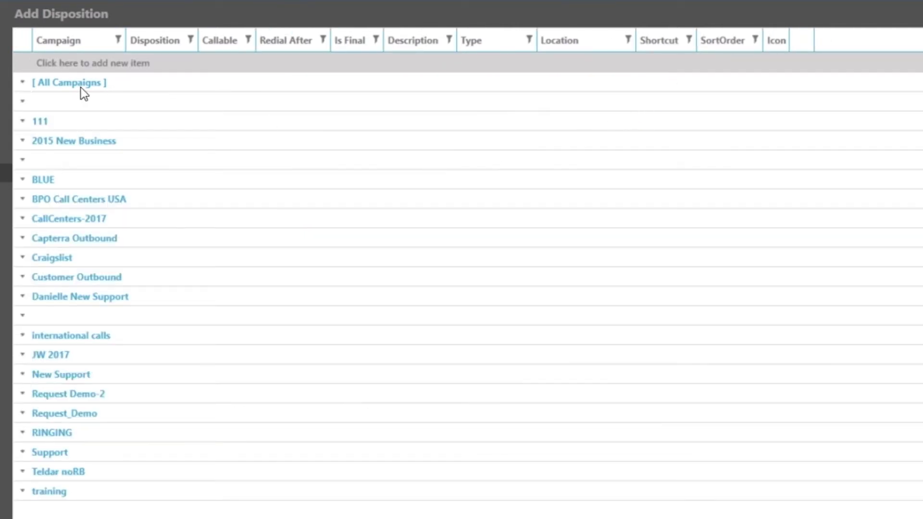
{"action": "left_click", "coordinate": [22, 83]}
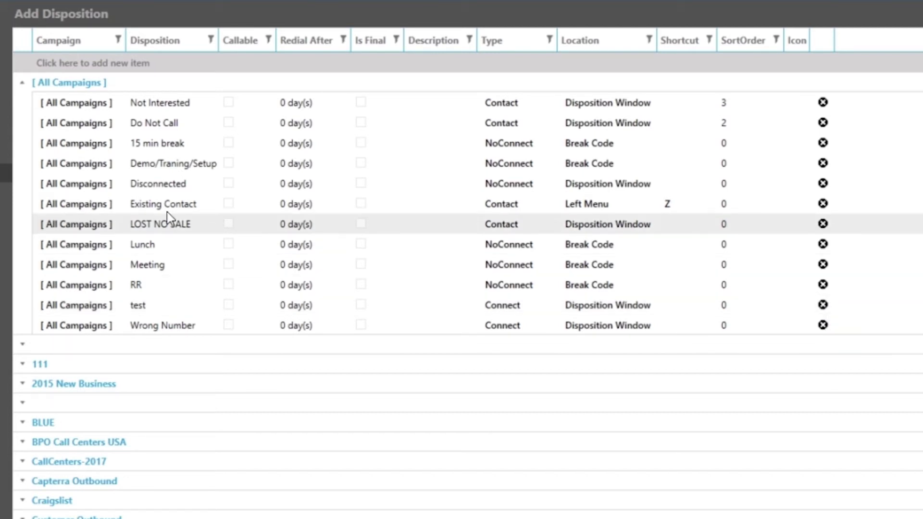
Add a new disposition row for the Demonstration campaign named 'sold'
{"action": "left_click", "coordinate": [90, 63]}
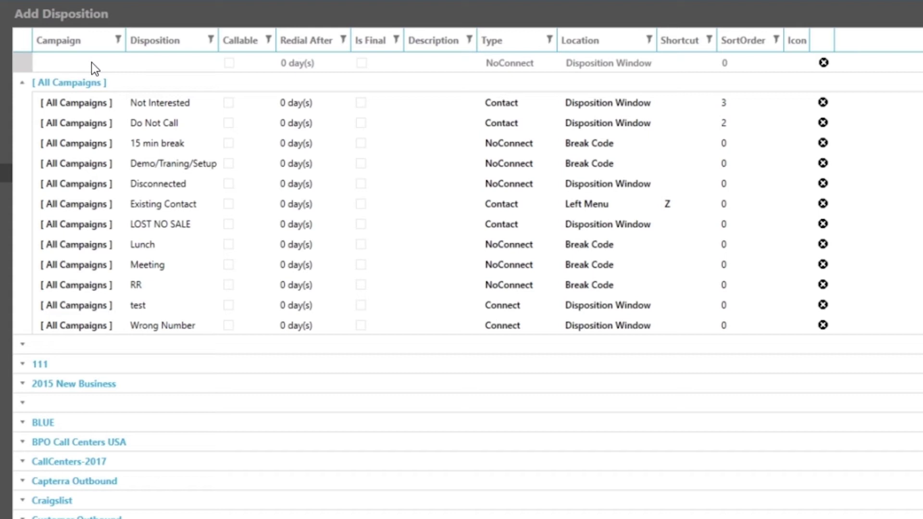
{"action": "left_click", "coordinate": [118, 63]}
{"action": "scroll", "coordinate": [111, 137], "scroll_direction": "down", "scroll_amount": 3}
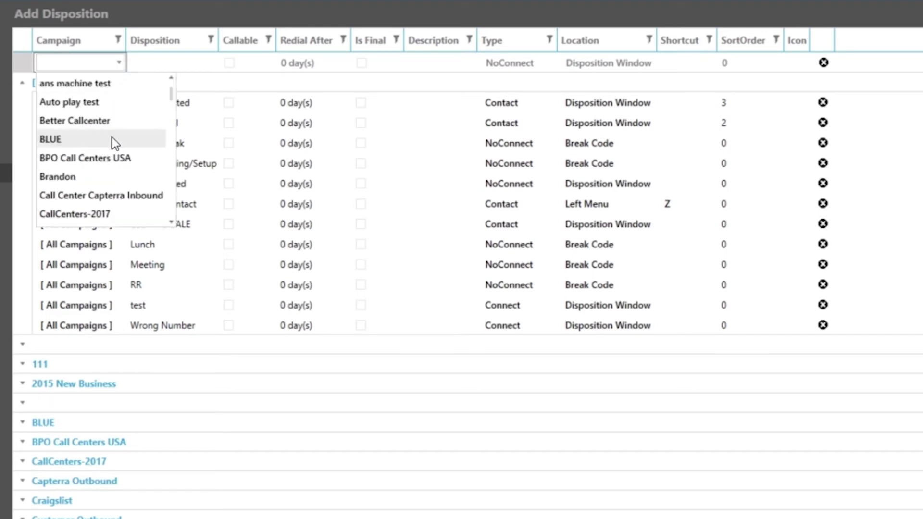
{"action": "scroll", "coordinate": [110, 145], "scroll_direction": "down", "scroll_amount": 3}
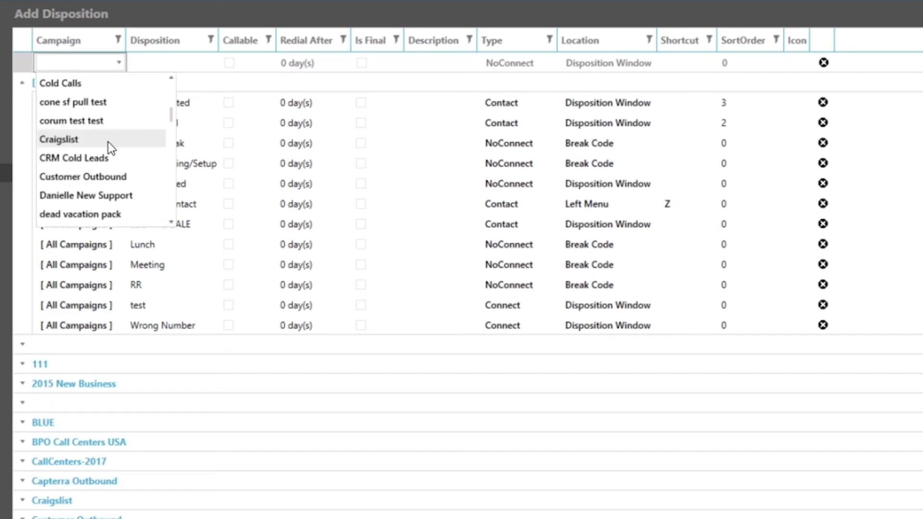
{"action": "left_click", "coordinate": [91, 176]}
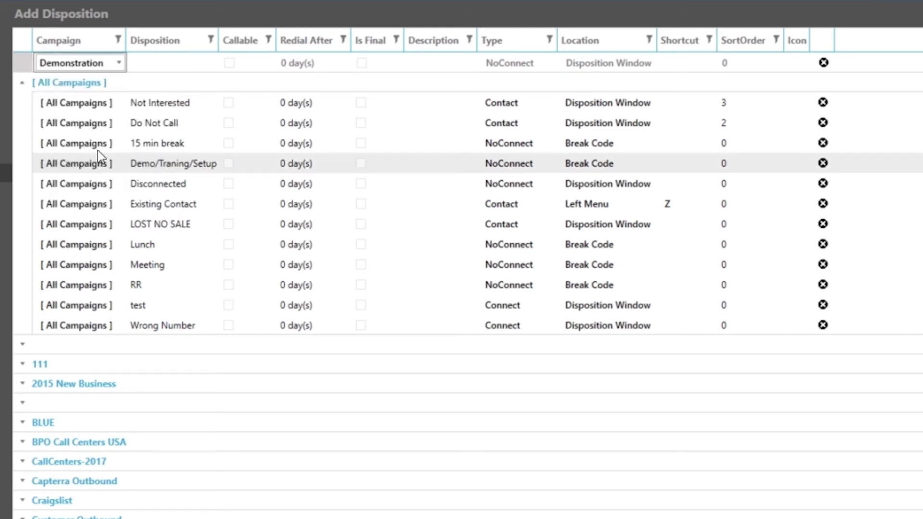
{"action": "left_click", "coordinate": [158, 60]}
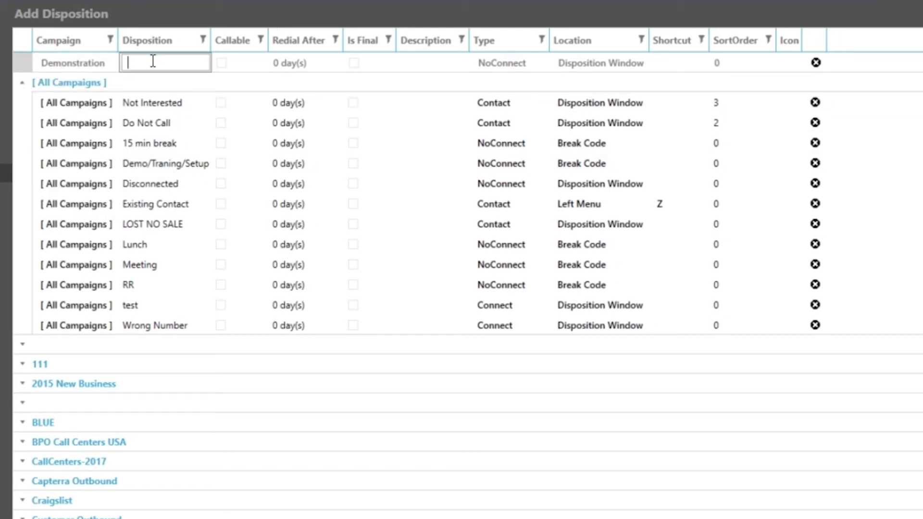
{"action": "type", "text": "sold"}
{"action": "left_click", "coordinate": [262, 72]}
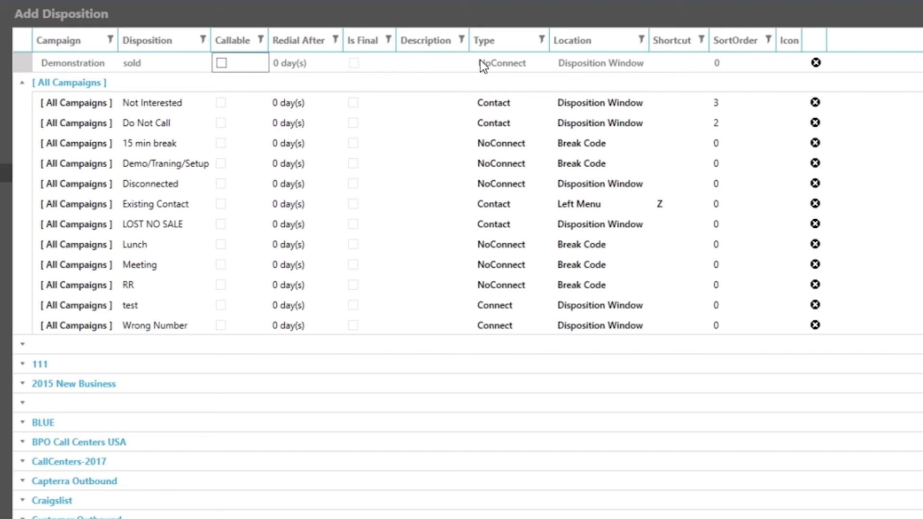
Set the sold disposition's type to Lead/Appt/Sale, save it, and expand the Demonstration group
{"action": "left_click", "coordinate": [498, 62]}
{"action": "left_click", "coordinate": [498, 62]}
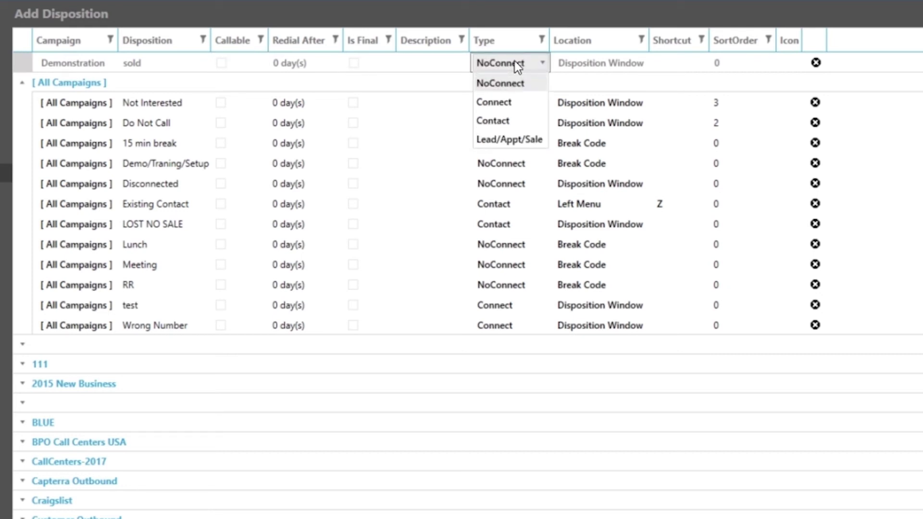
{"action": "left_click", "coordinate": [529, 139]}
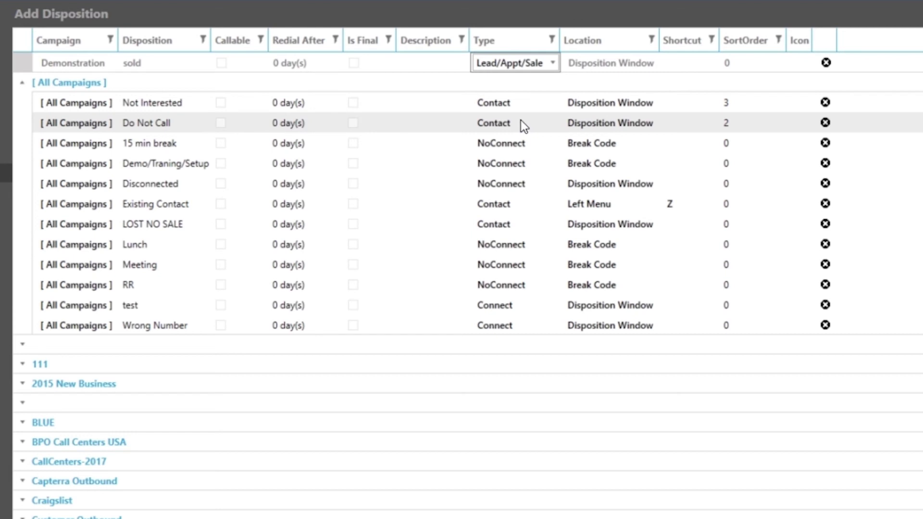
{"action": "left_click", "coordinate": [512, 121]}
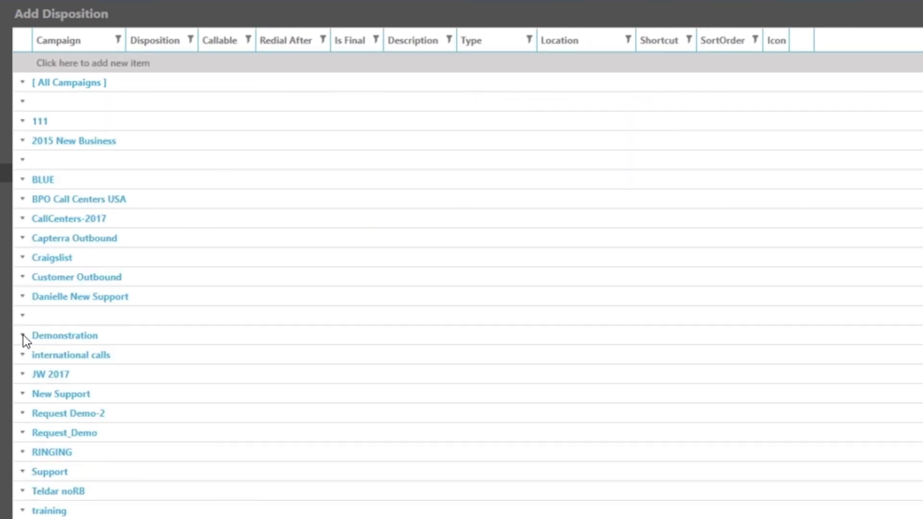
{"action": "left_click", "coordinate": [23, 336]}
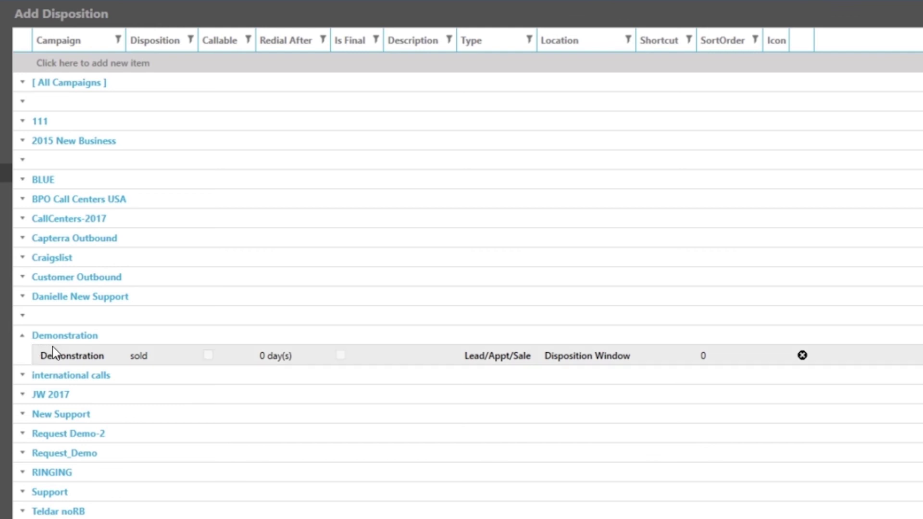